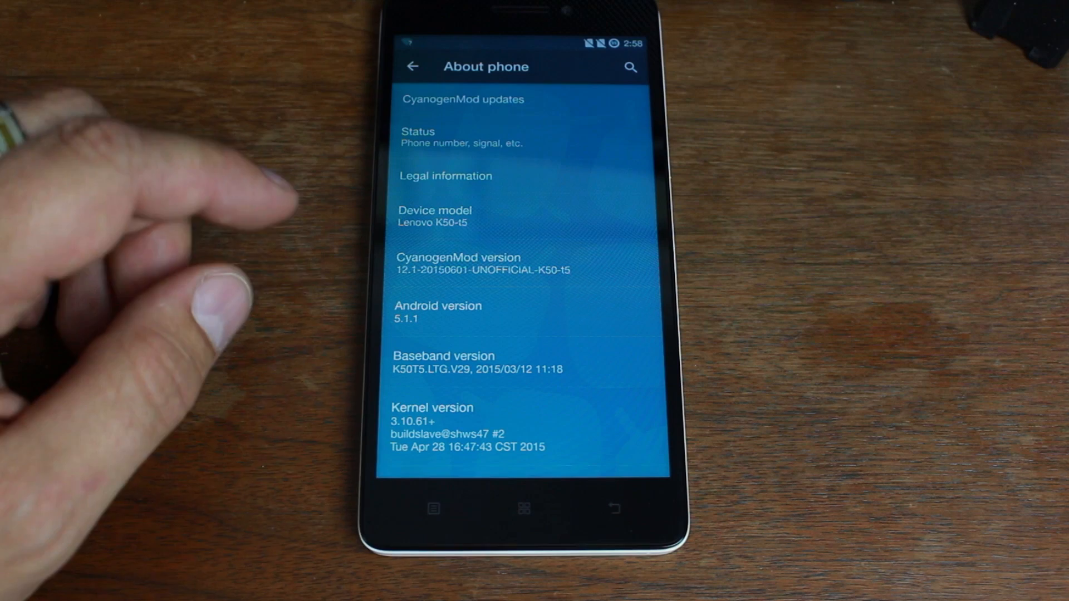
left_click(523, 508)
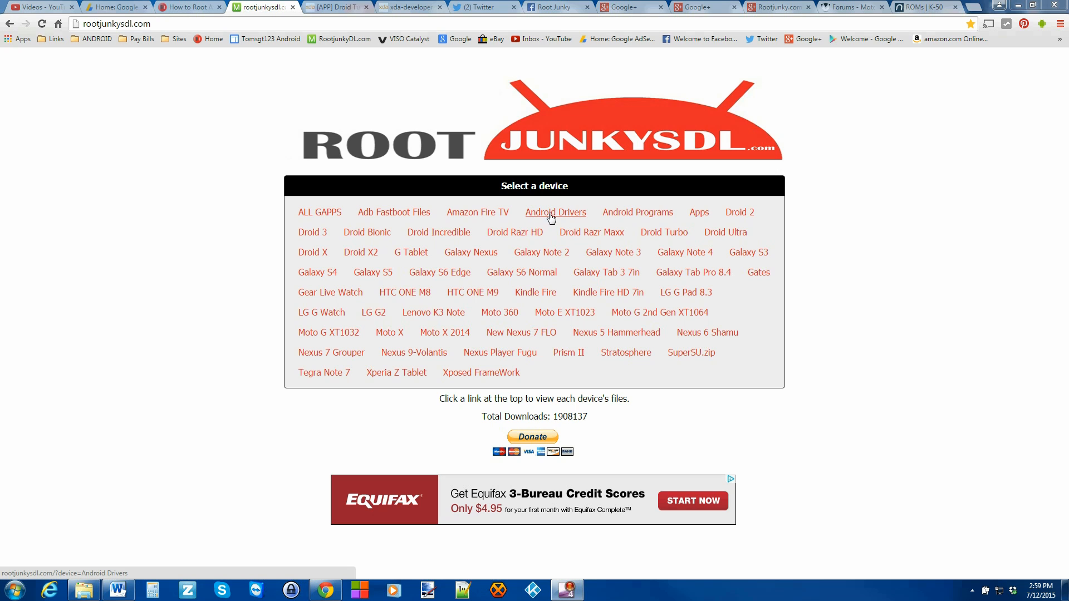
Find the MTK_UsbDriver_autorun_1.0.14_internal.exe download in the Lenovo section of the Android Drivers.
left_click(572, 218)
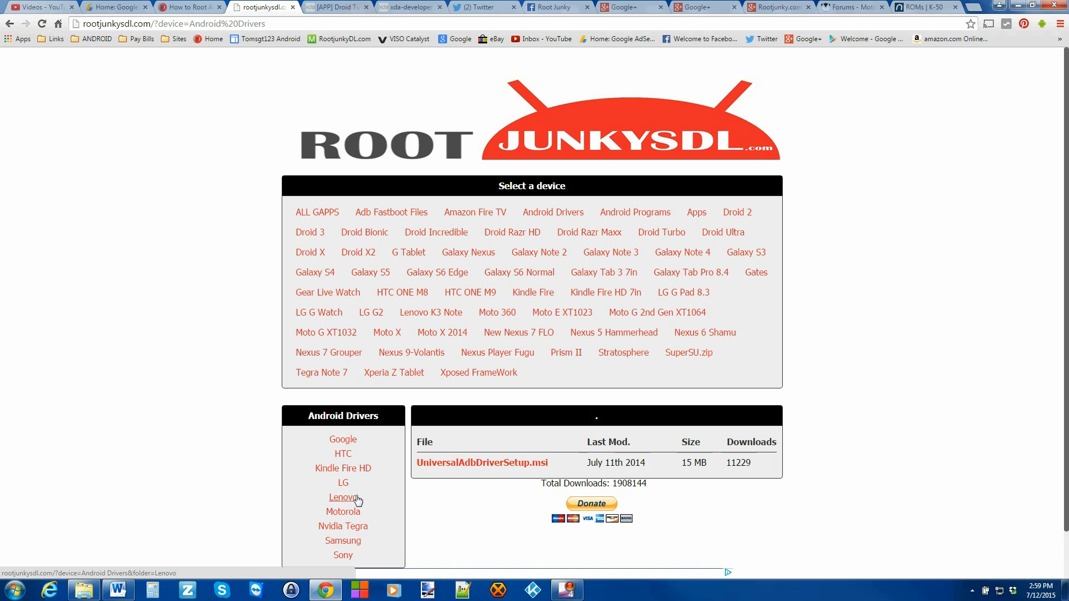
left_click(343, 498)
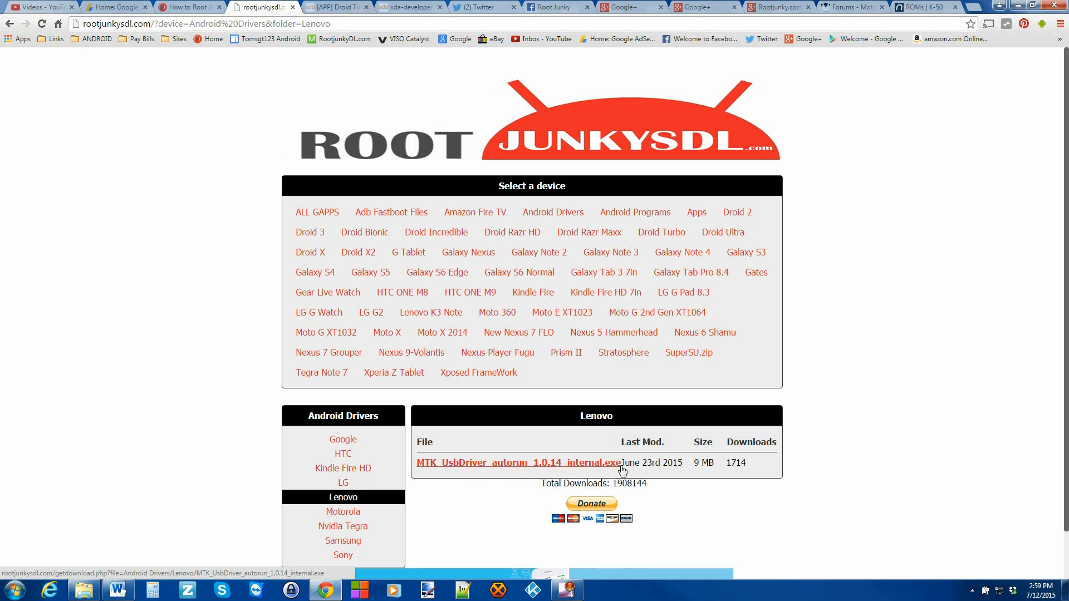
left_click(582, 463)
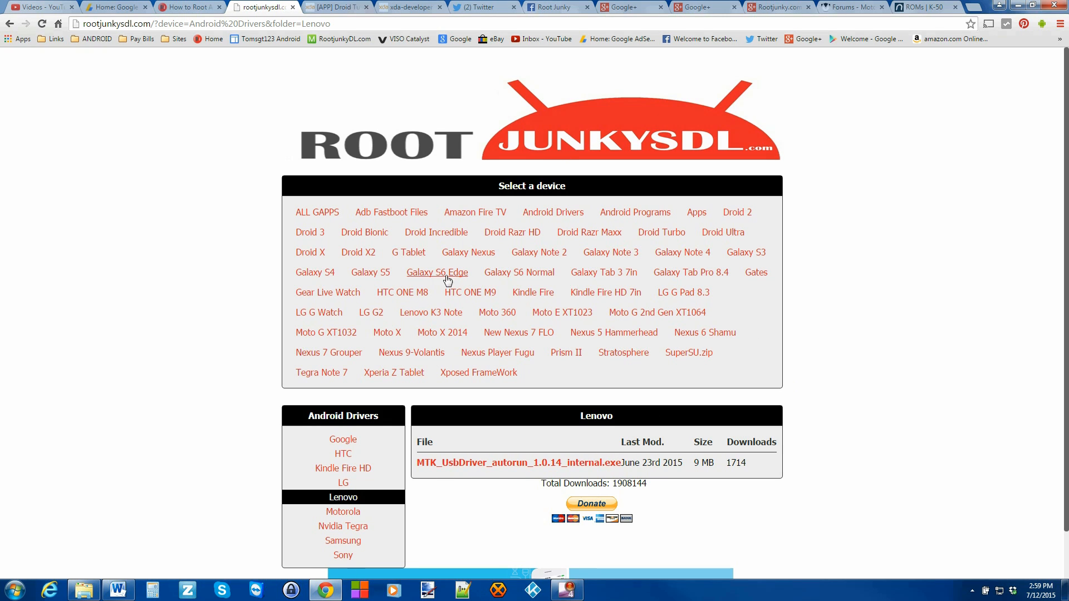
Look over the Lenovo K3 Note downloads, including the flash tool archive and the Firmware folder.
left_click(441, 312)
scroll(796, 368, "down", 2)
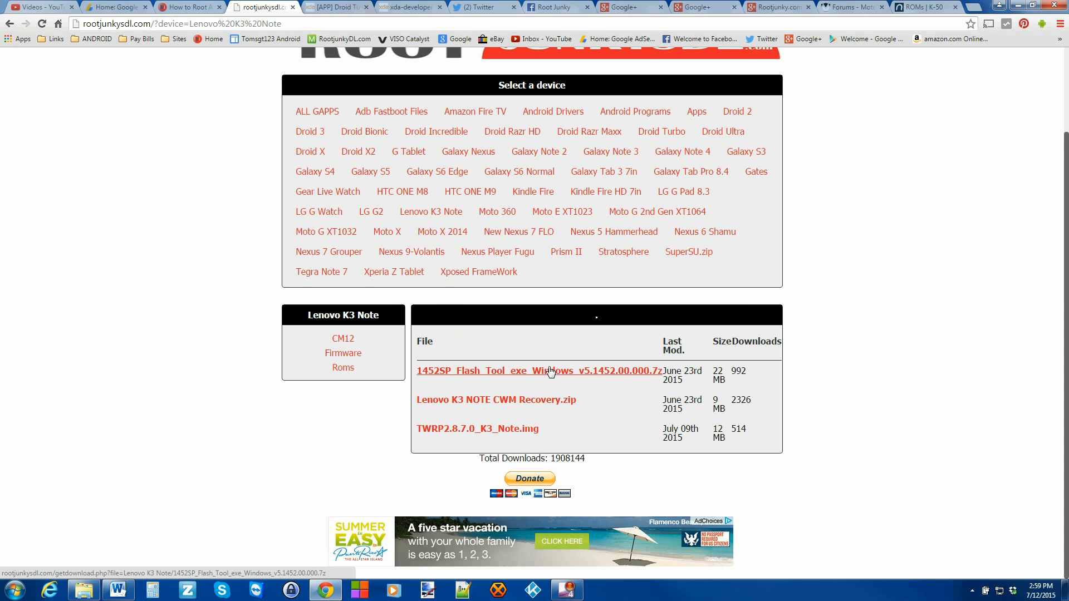
left_click(344, 354)
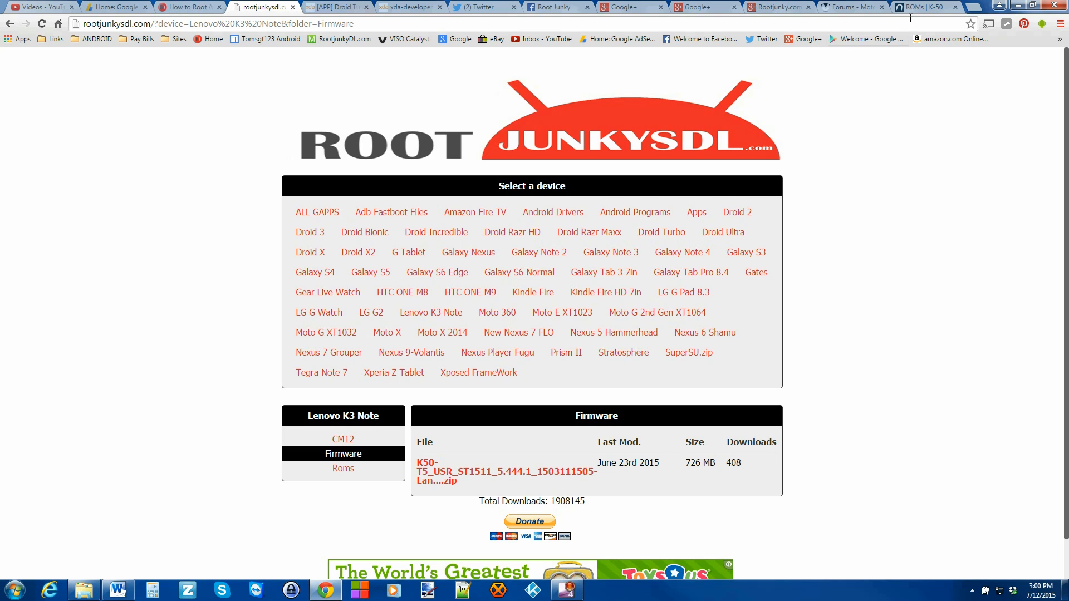
Look through the K-50 ROM listings on the Needrom site.
left_click(926, 11)
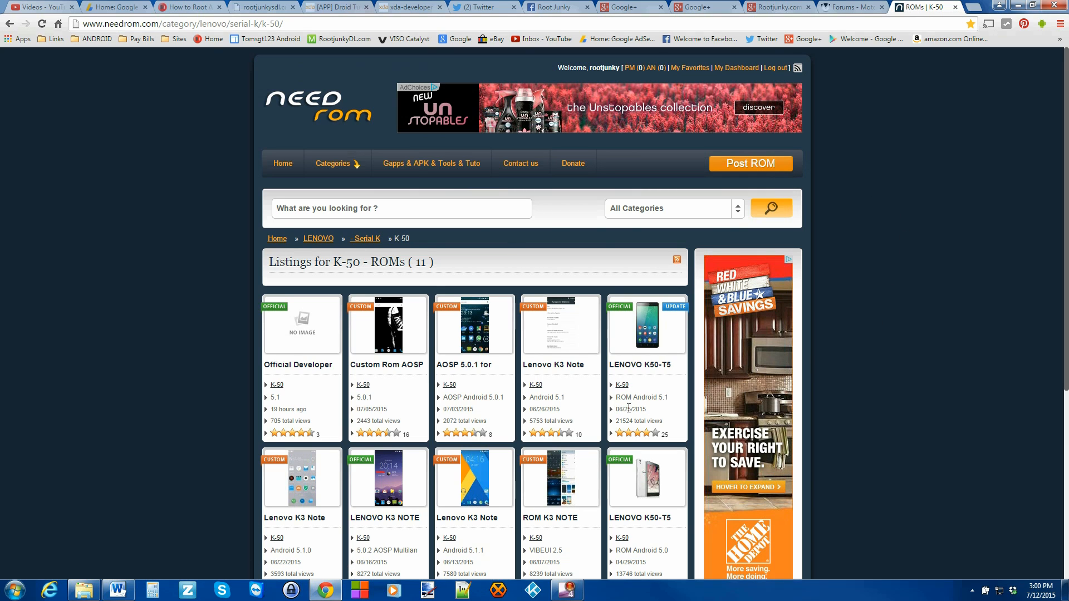
scroll(628, 408, "down", 1)
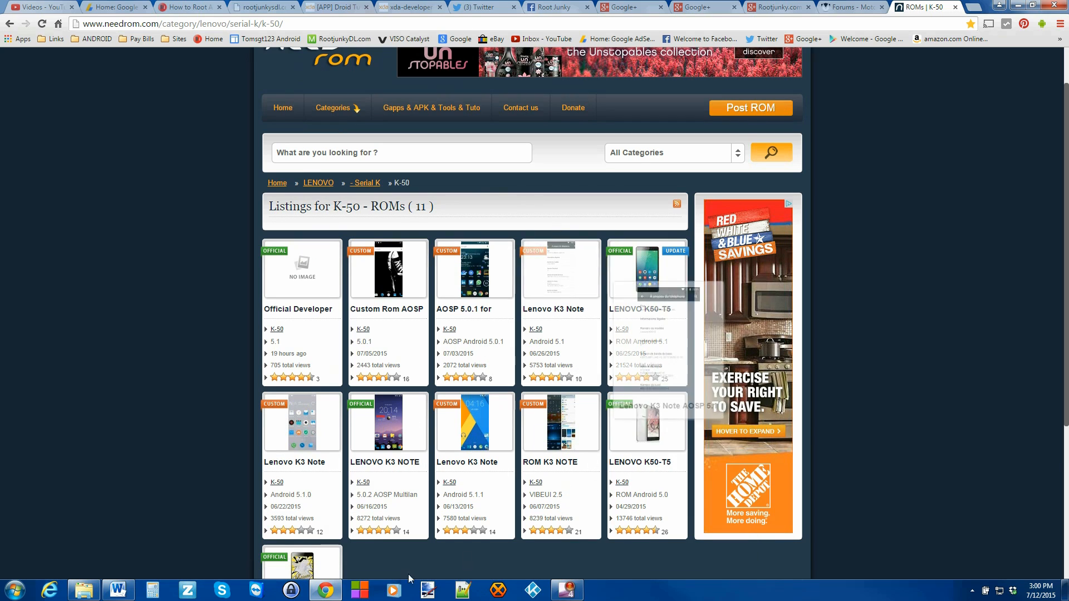
scroll(478, 549, "down", 1)
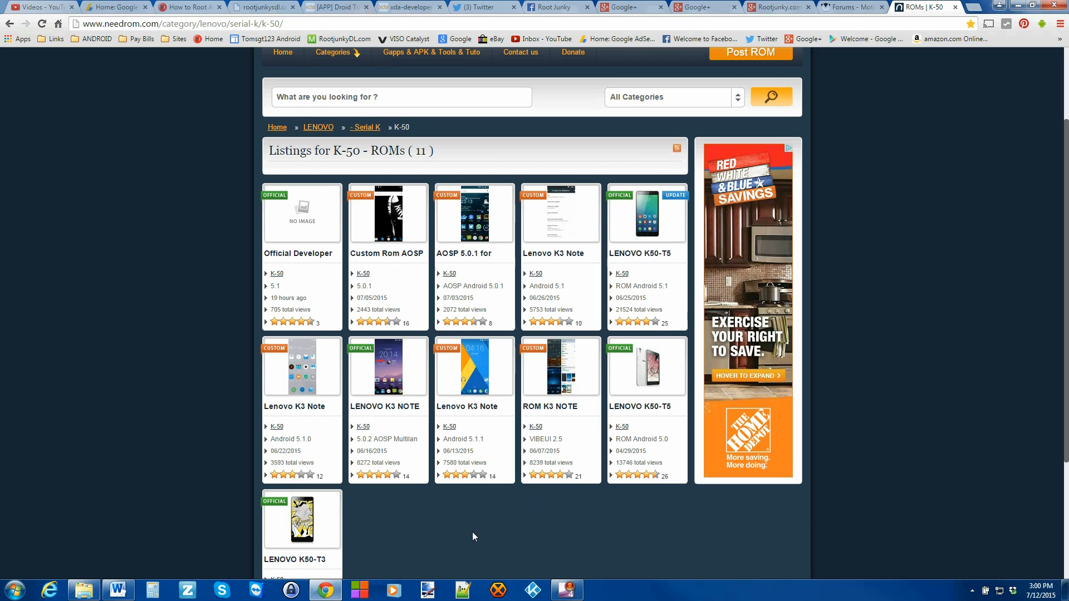
mouse_move(484, 383)
scroll(871, 449, "up", 2)
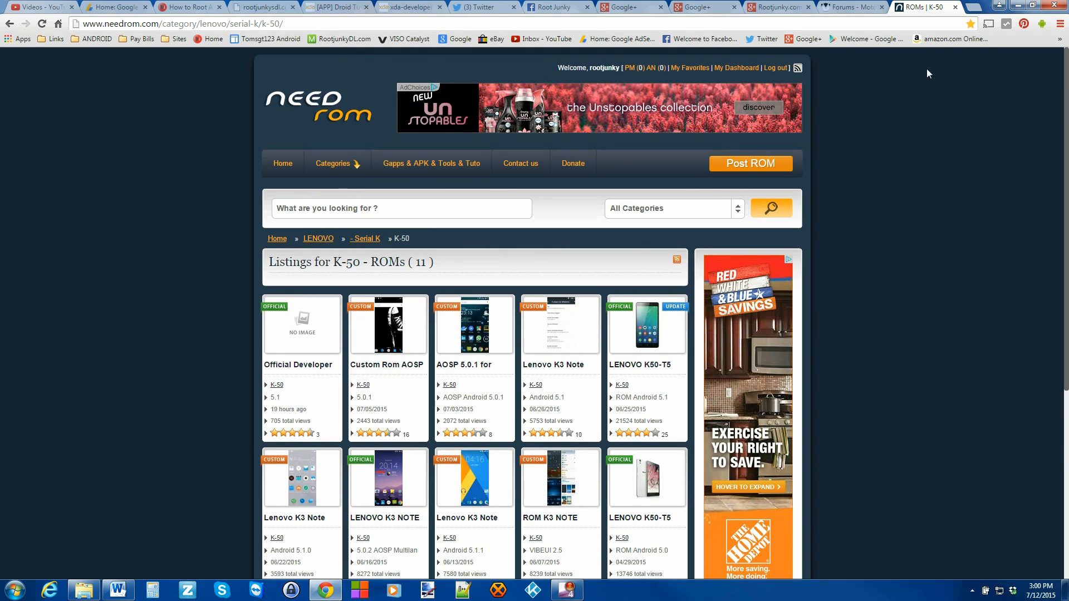
Switch to File Explorer, open the MTK_UsbDriver_autorun_1.0.14_internal.exe setup to view it, and quit it without installing.
left_click(84, 591)
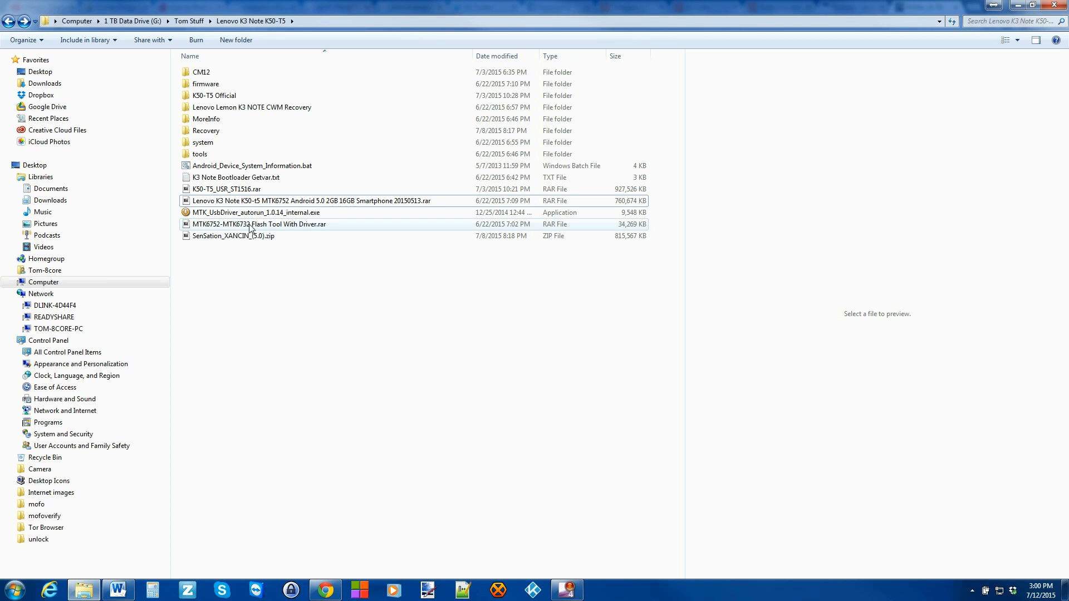
left_click(284, 213)
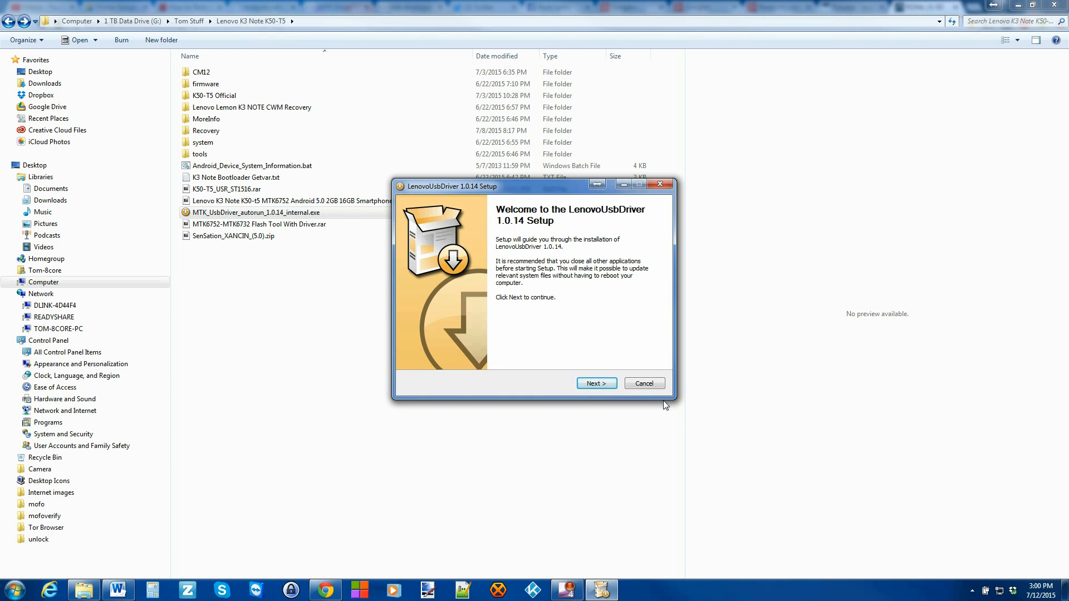
left_click(646, 385)
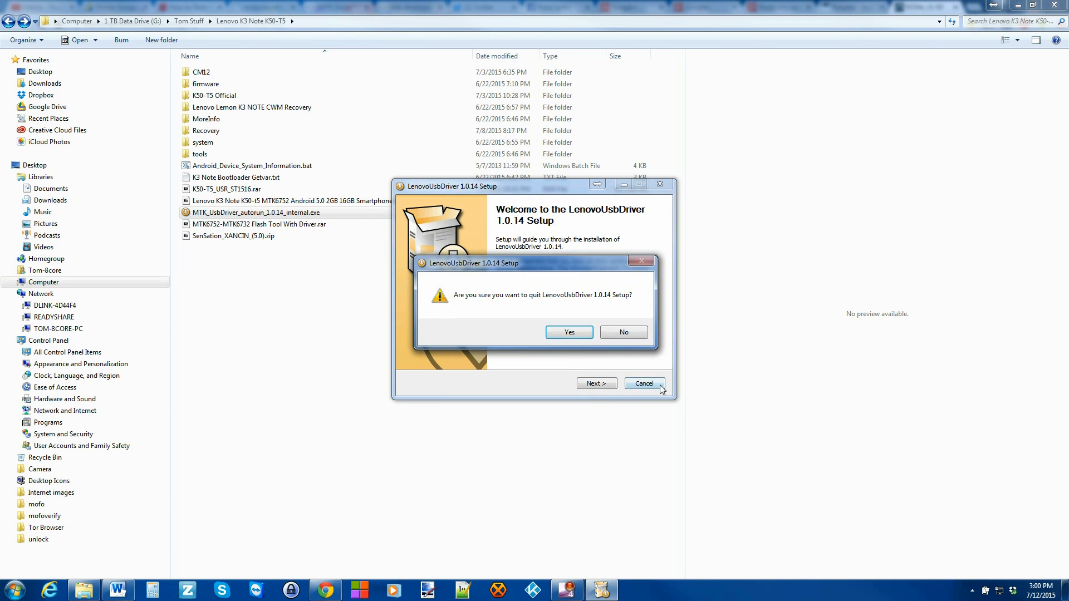
left_click(569, 332)
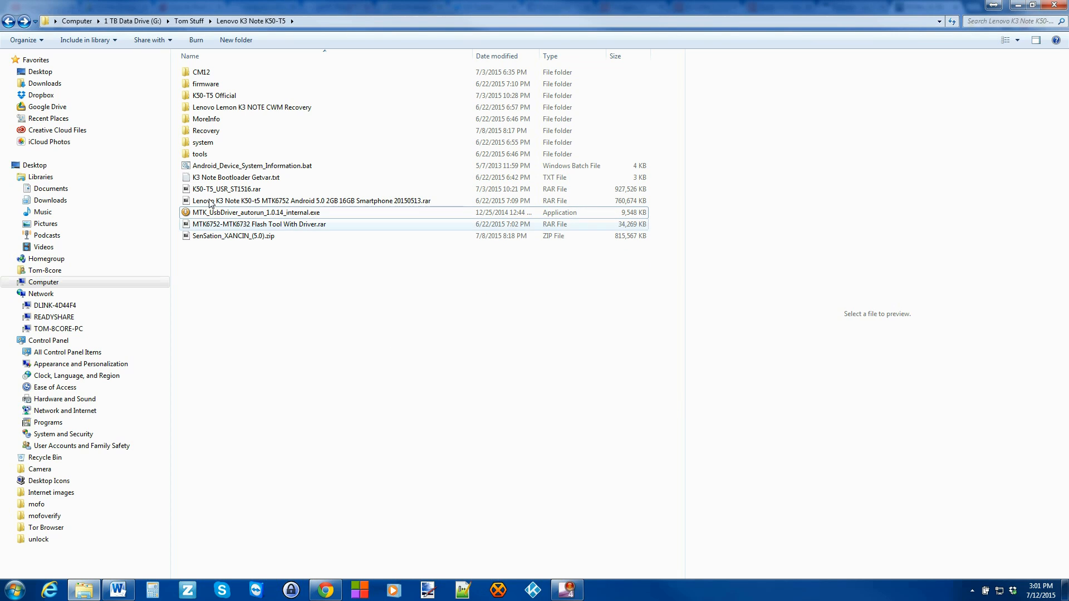
Go to the Lenovo K3 Note K50-t5 folder inside firmware and inspect the contents of its SP_Flash_Tool and K50-T5_USR_ST1511 subfolders.
double_click(218, 85)
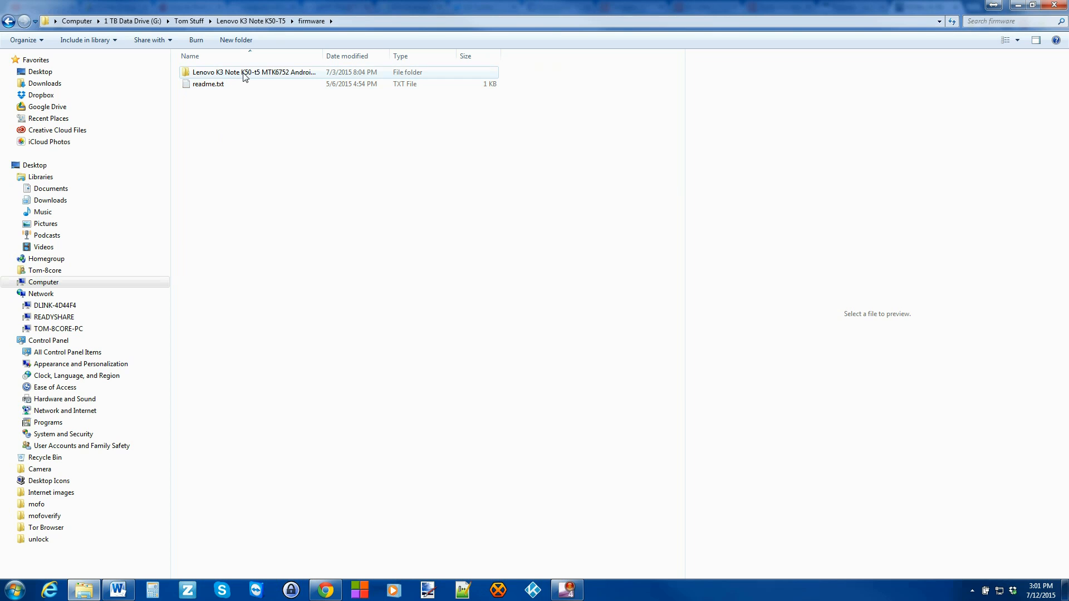
double_click(245, 77)
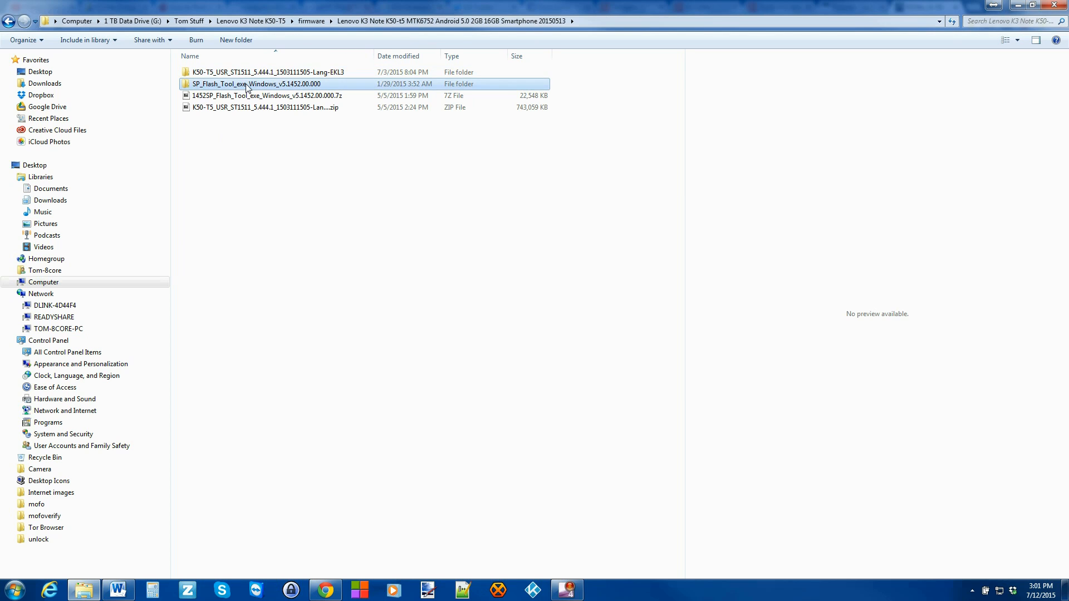
double_click(246, 85)
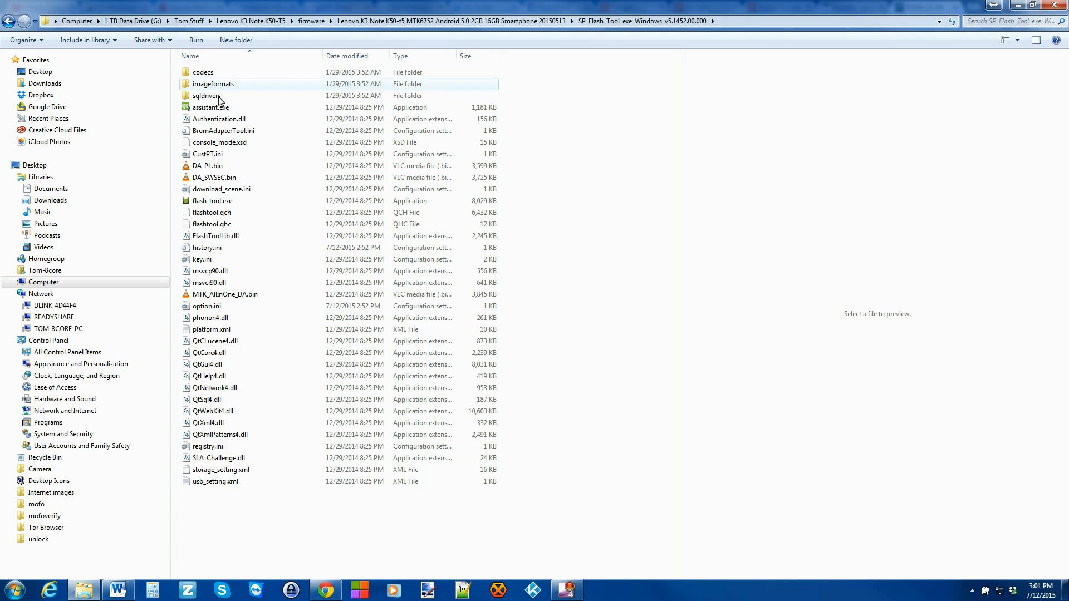
left_click(10, 22)
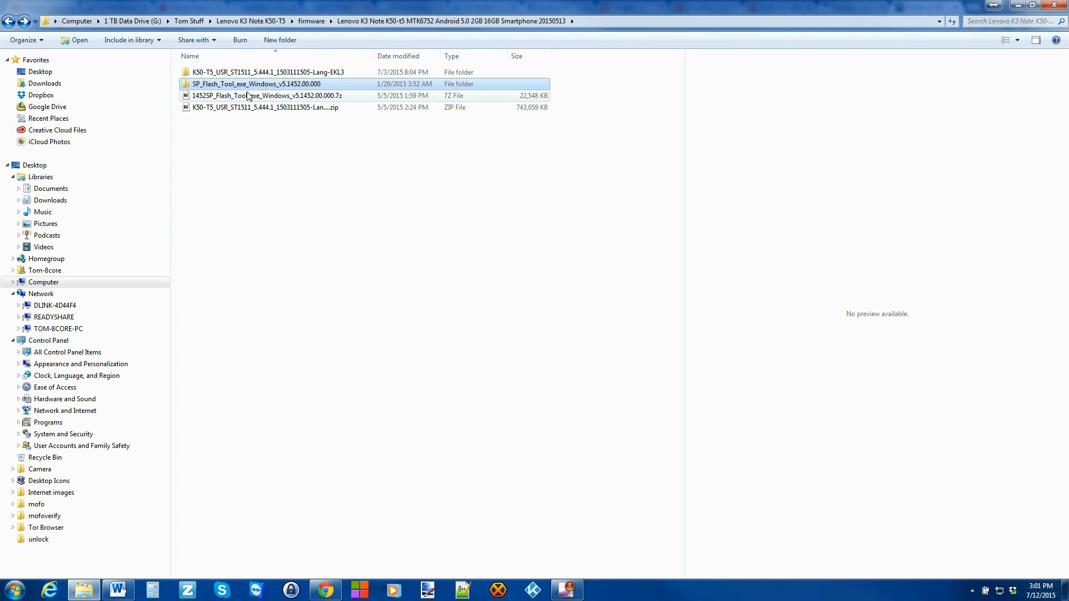
double_click(262, 79)
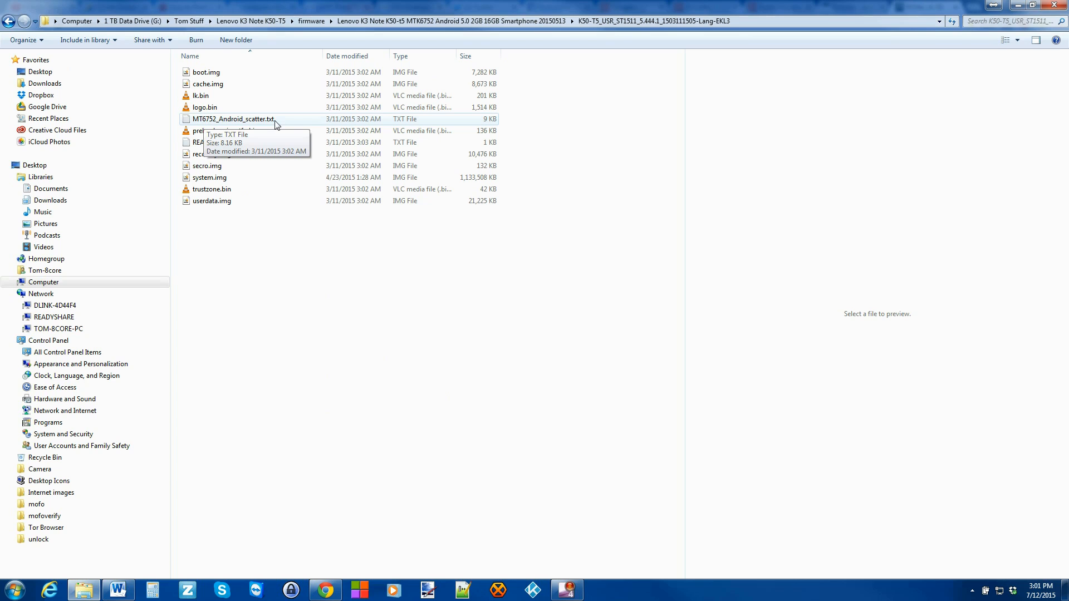
left_click(7, 22)
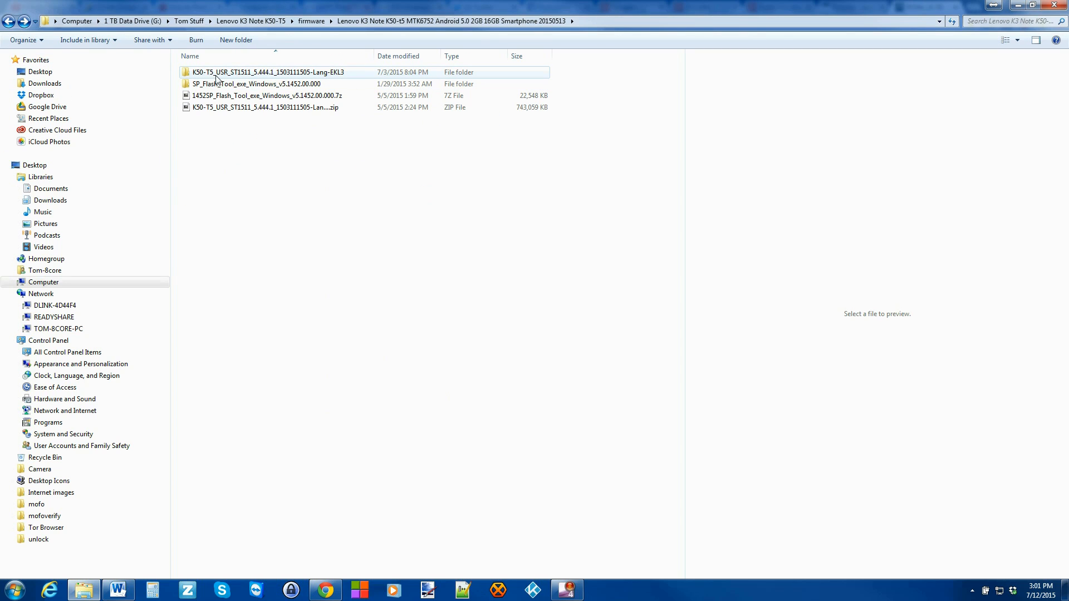
Run flash_tool.exe from the SP_Flash_Tool_exe_Windows_v5.1452.00.000 folder and display its Download page.
double_click(243, 85)
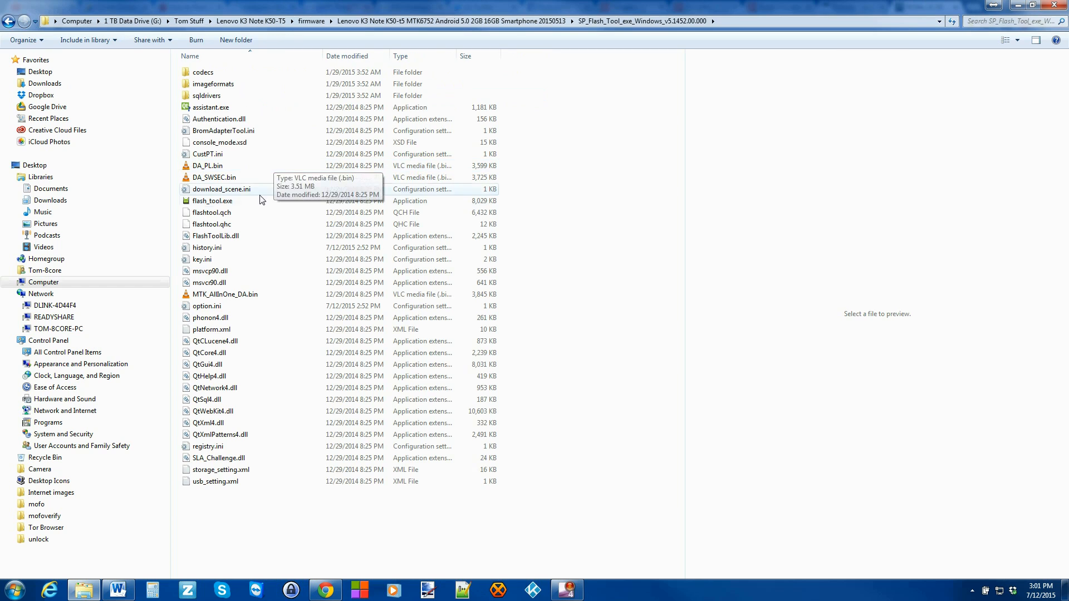
double_click(222, 202)
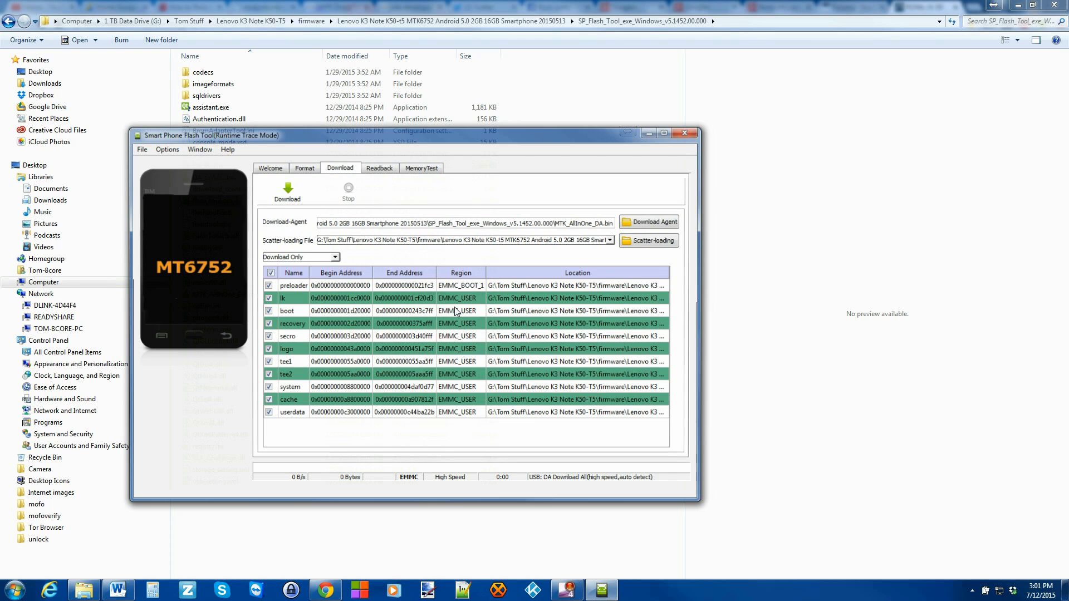
left_click_drag(380, 135, 304, 122)
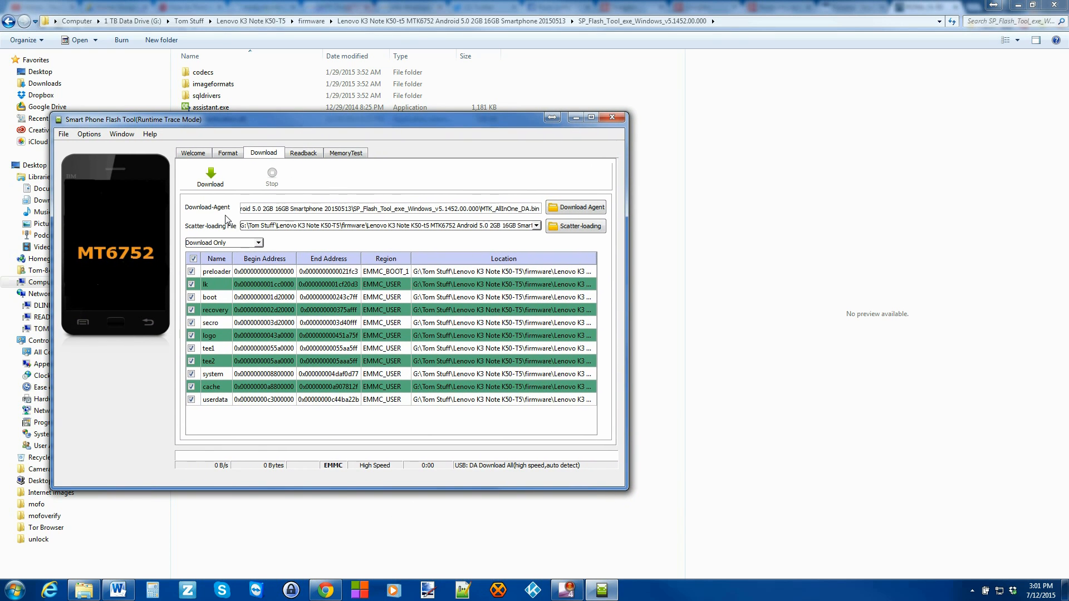
left_click(192, 153)
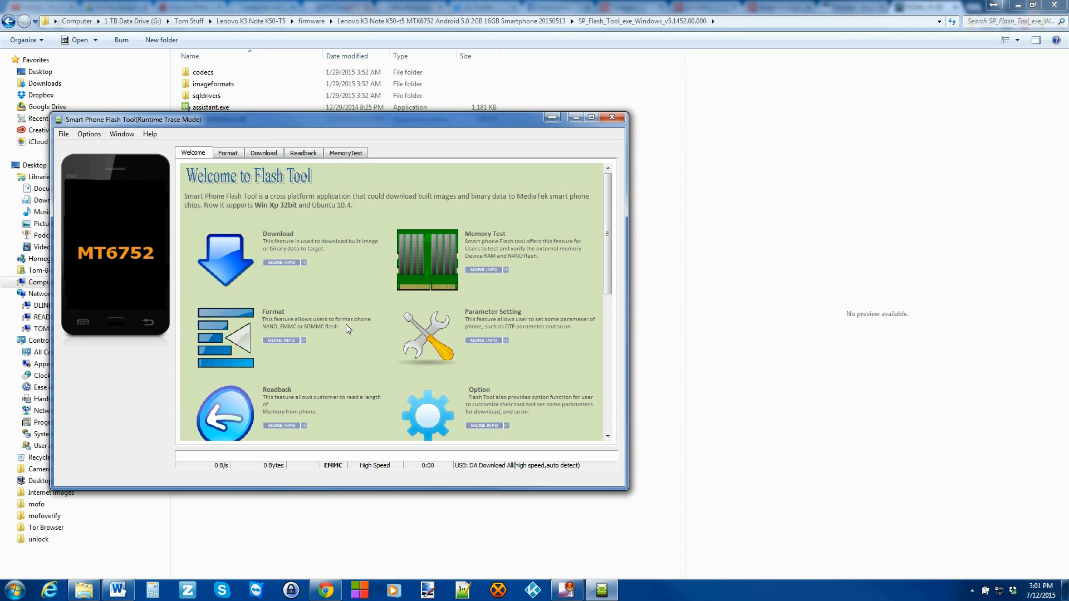
left_click(264, 154)
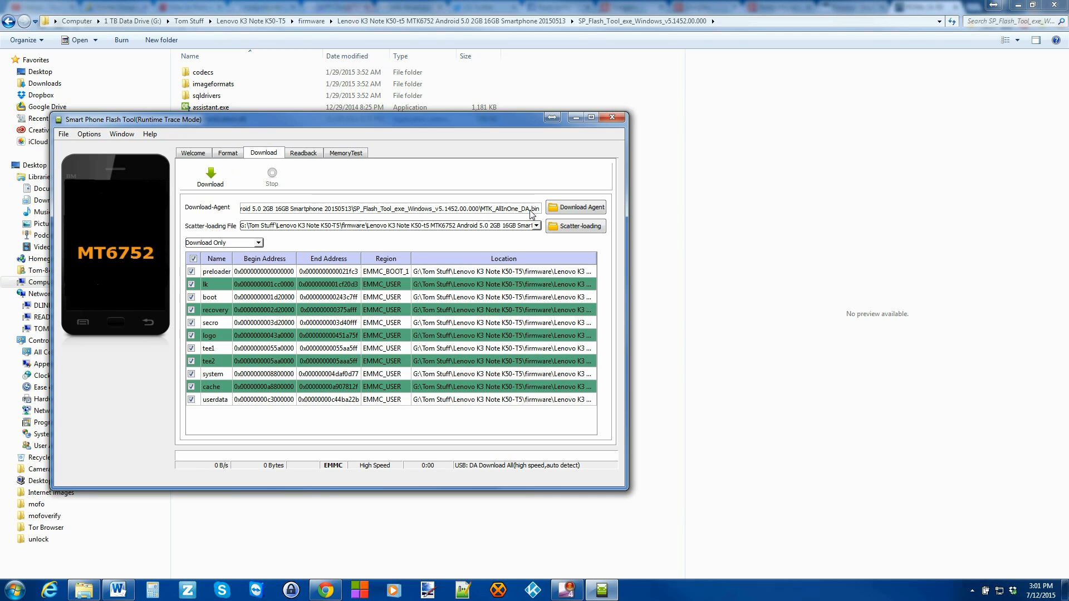
Locate the MTK_AllInOne_DA.bin download agent in the SP_Flash_Tool_exe_Windows_v5.1452.00.000 folder through the file dialog, and cancel the dialog.
left_click(583, 211)
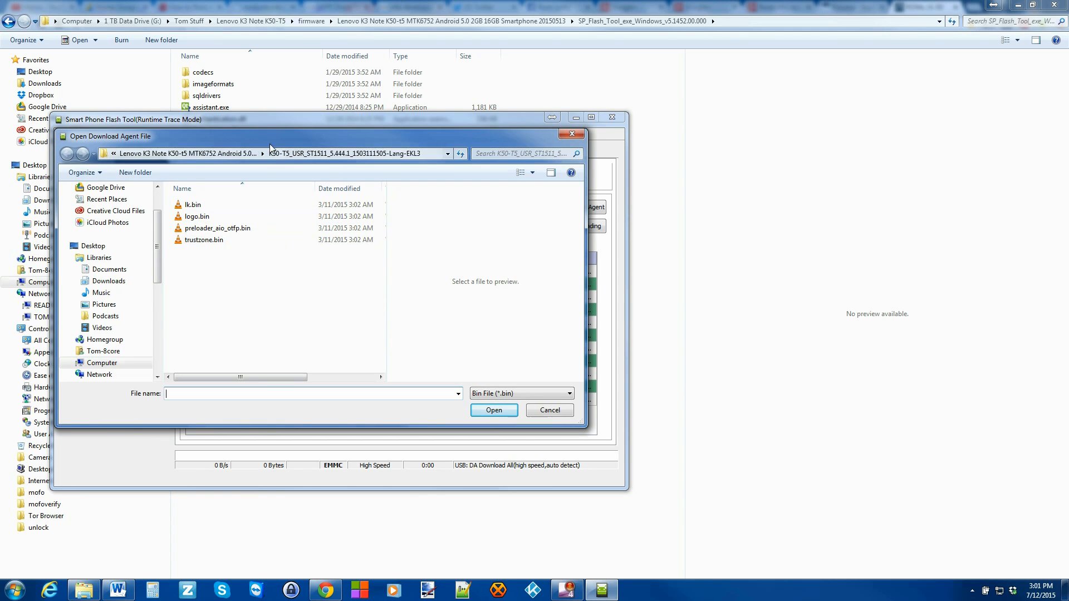
left_click(232, 153)
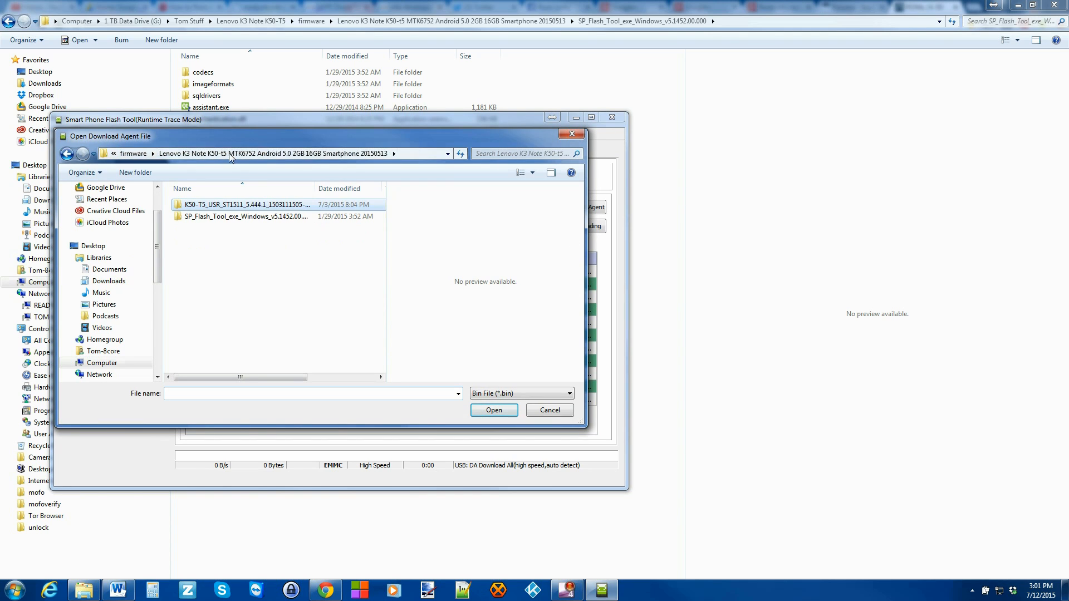
double_click(220, 217)
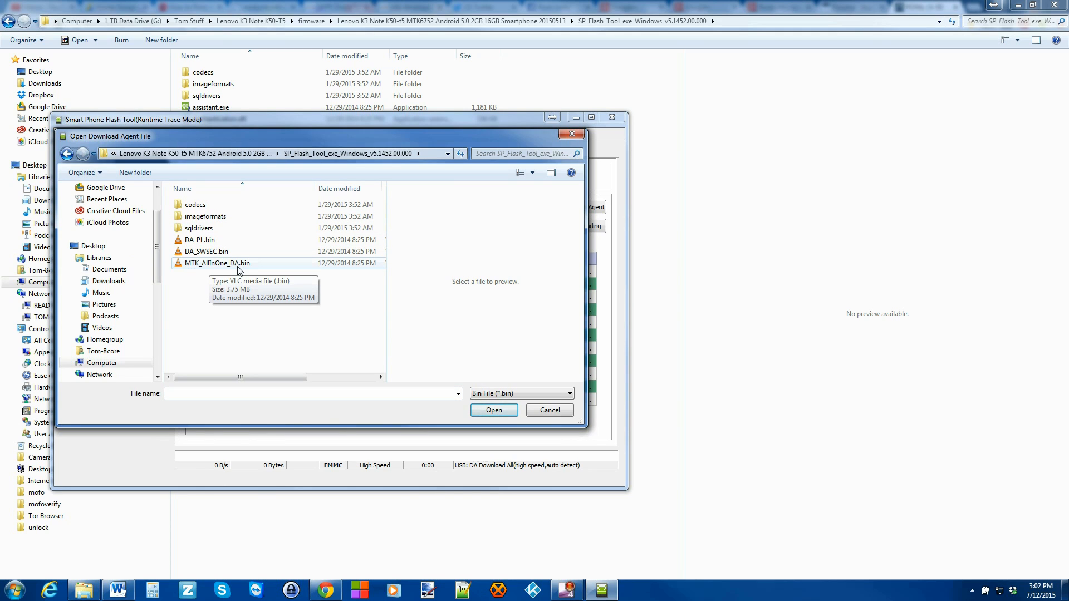
left_click(66, 155)
left_click(67, 155)
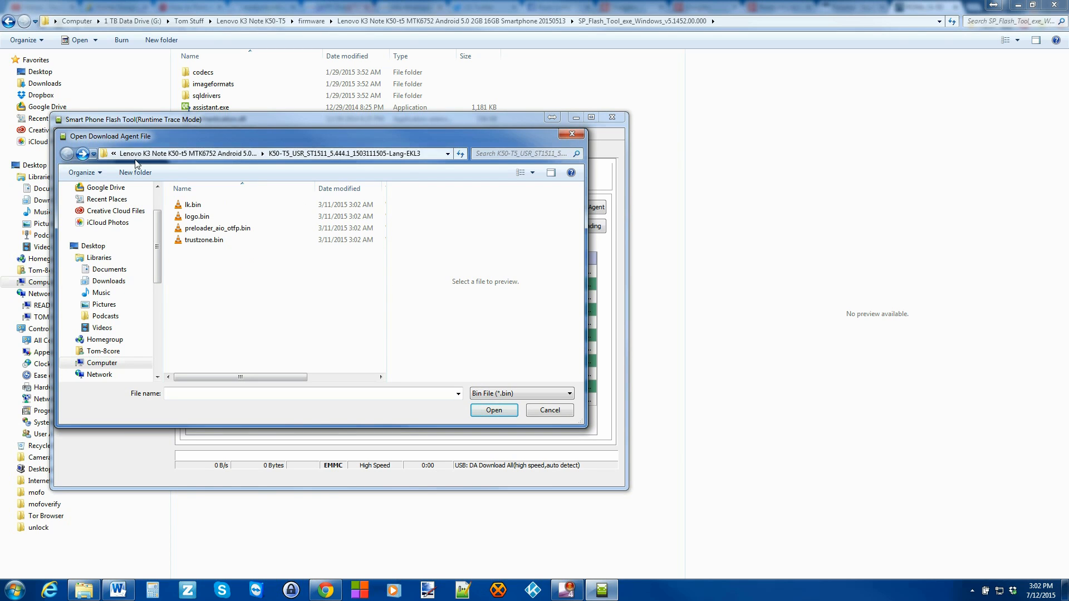
left_click(557, 410)
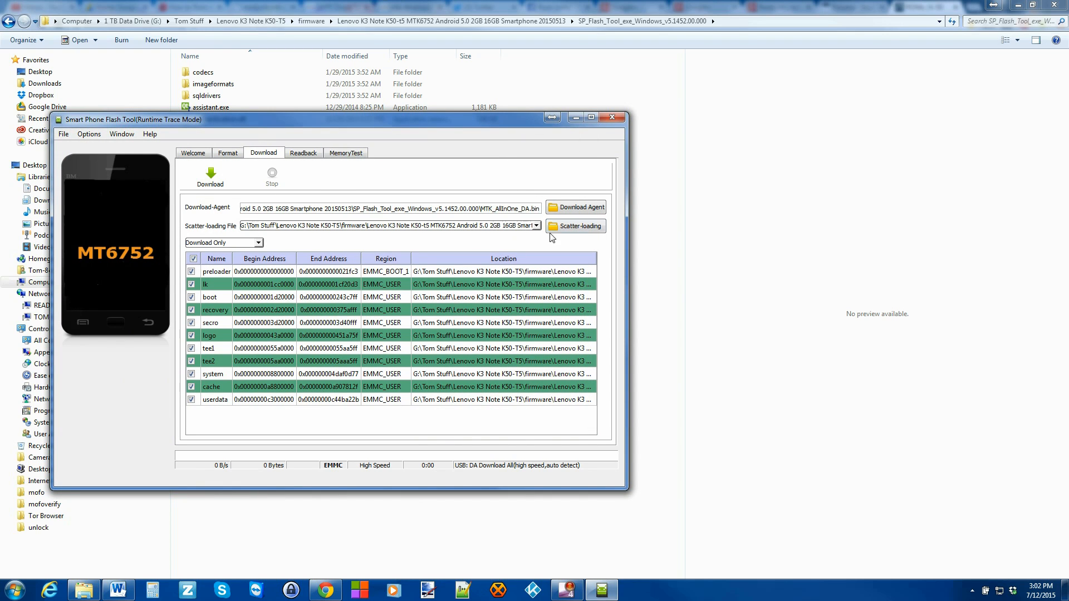
left_click(584, 230)
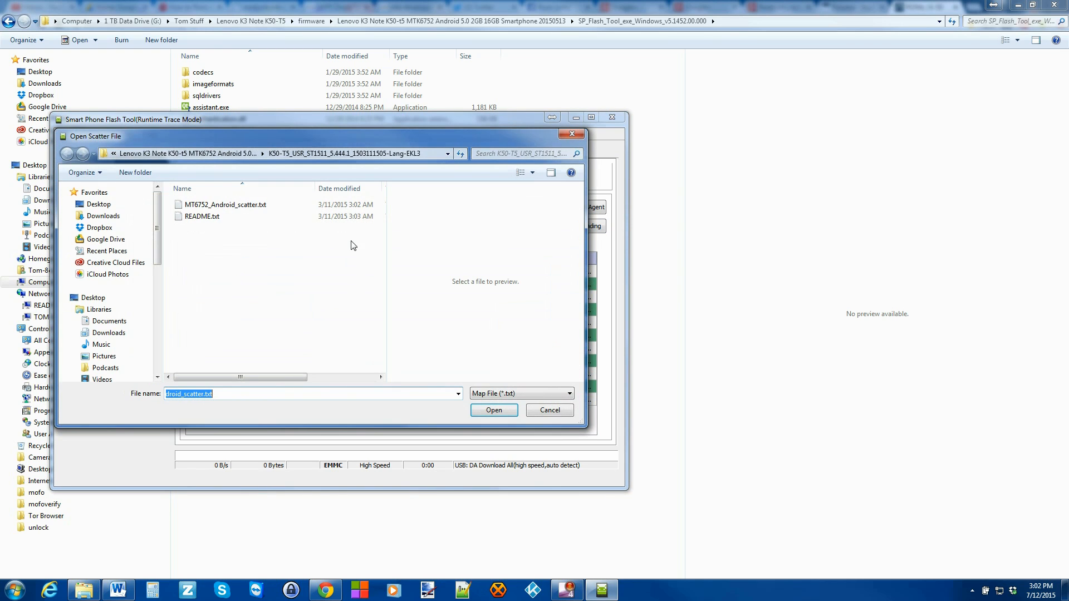
left_click(238, 152)
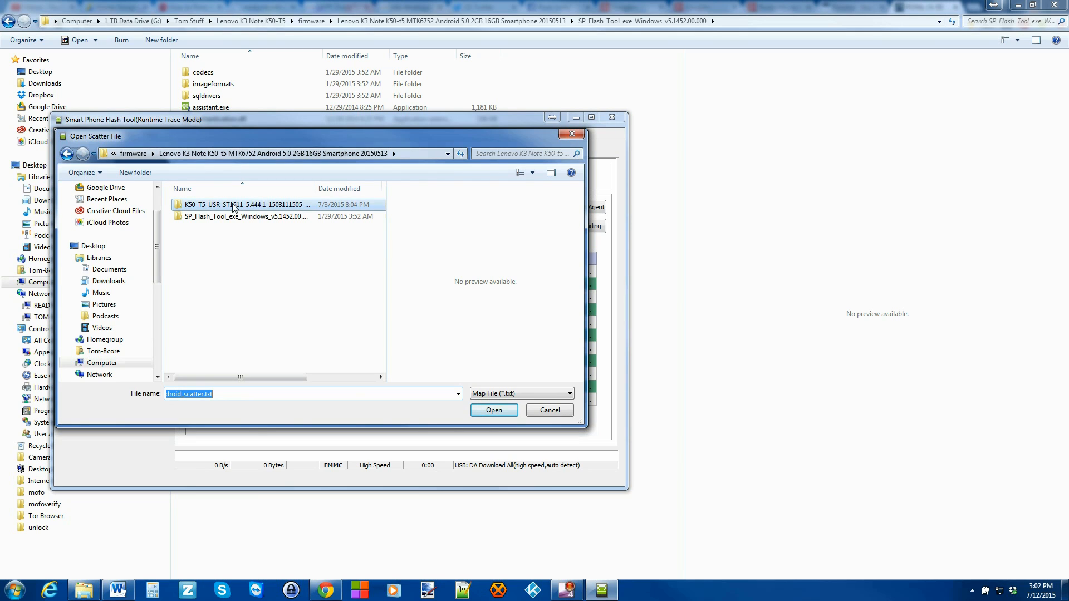
double_click(233, 206)
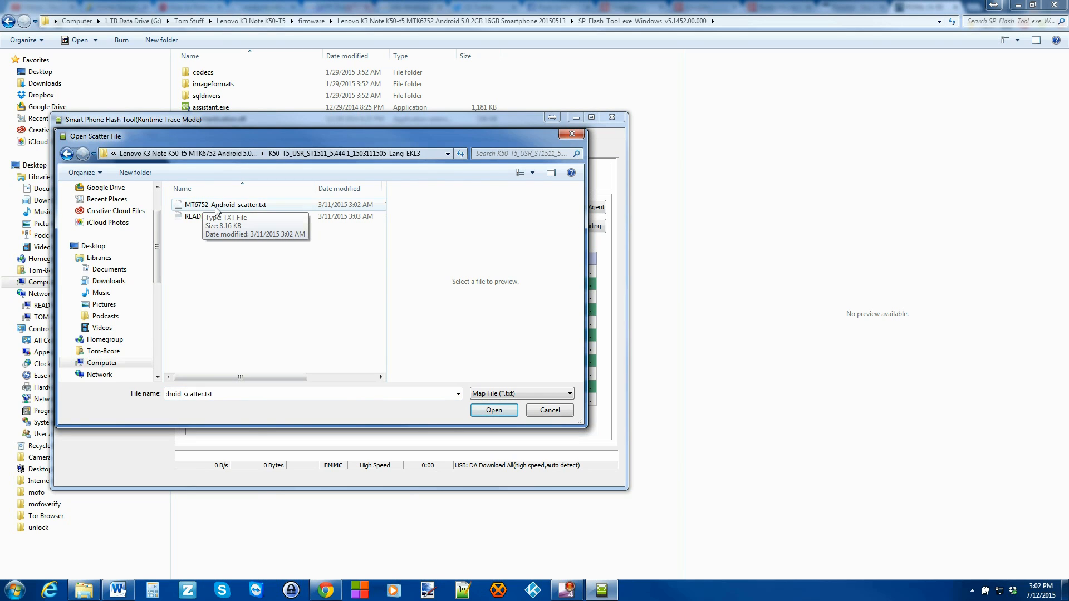
double_click(245, 209)
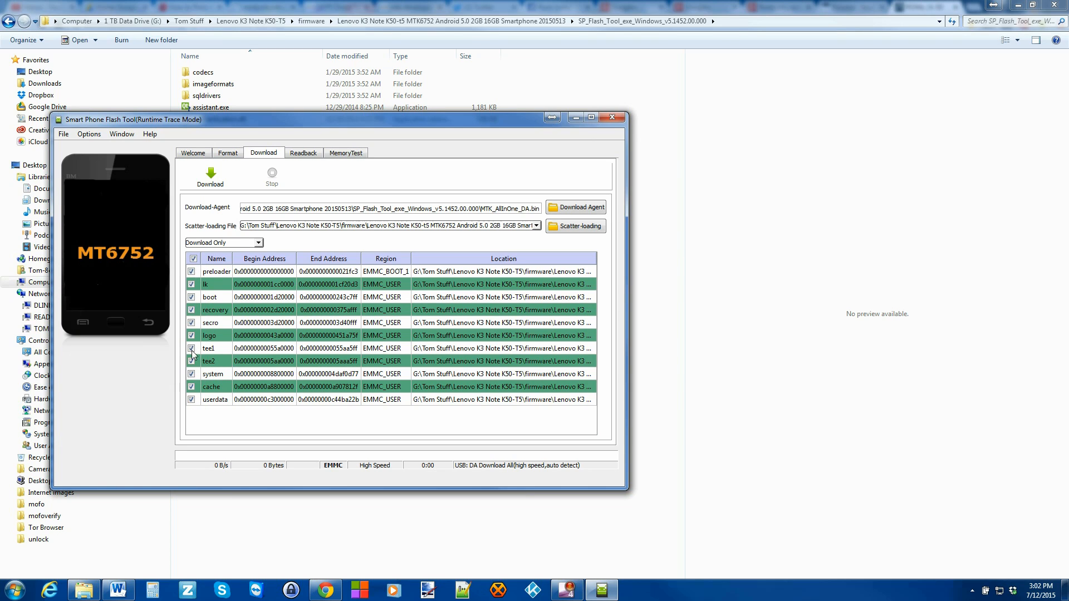
Flash every partition except recovery to the phone in Download Only mode, and close the flash tool.
left_click(192, 310)
left_click(217, 184)
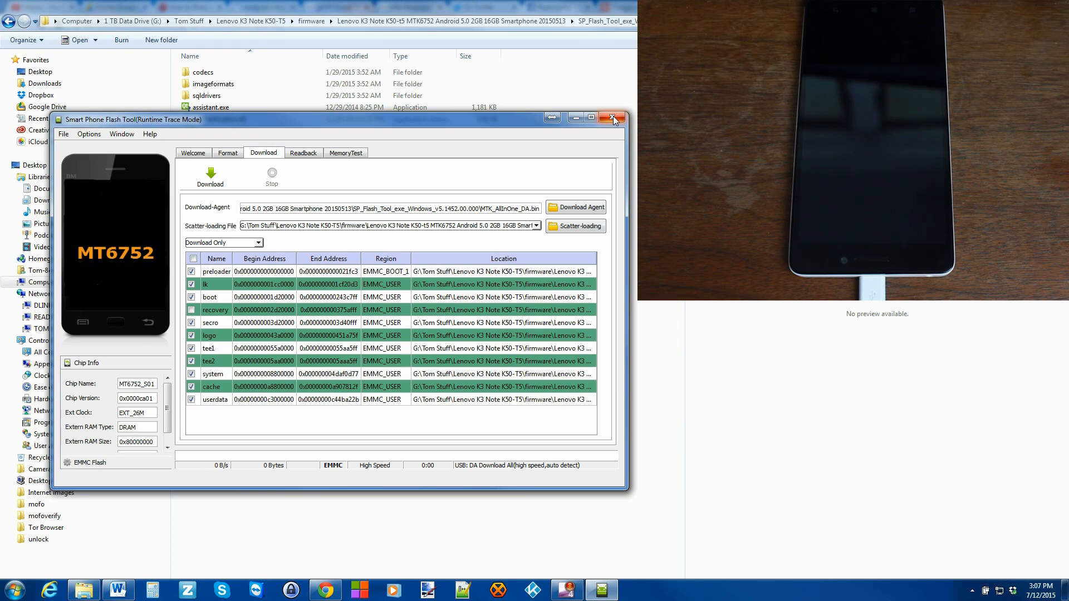
left_click(613, 116)
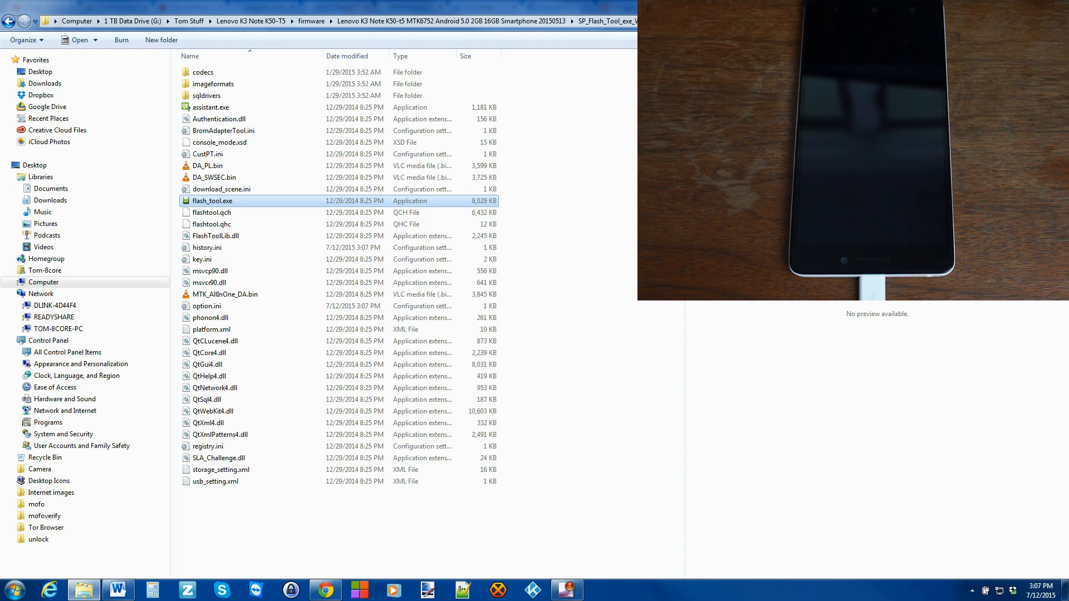